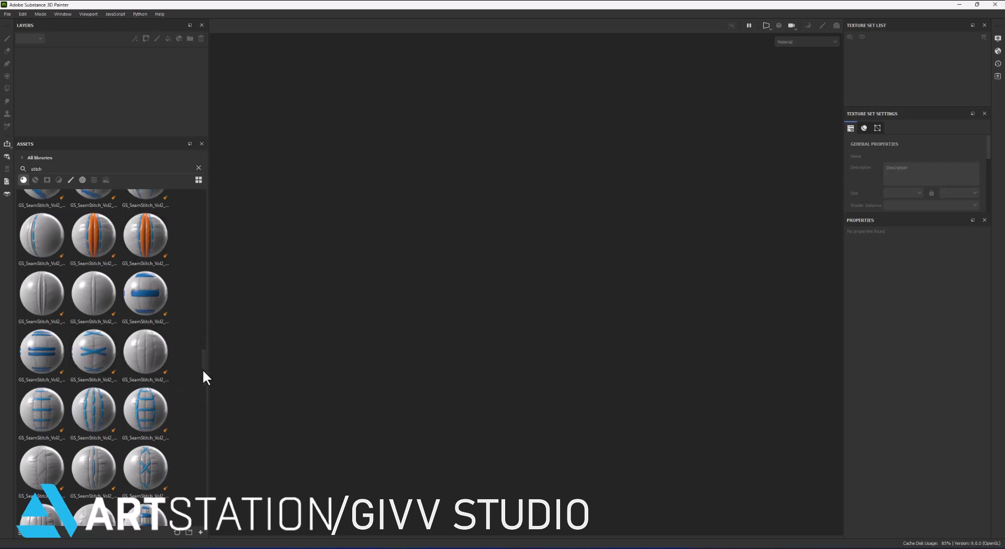
# Create a new project from meet mat joined.fbx at 4096 document resolution
pyautogui.scroll(1, 202, 369)
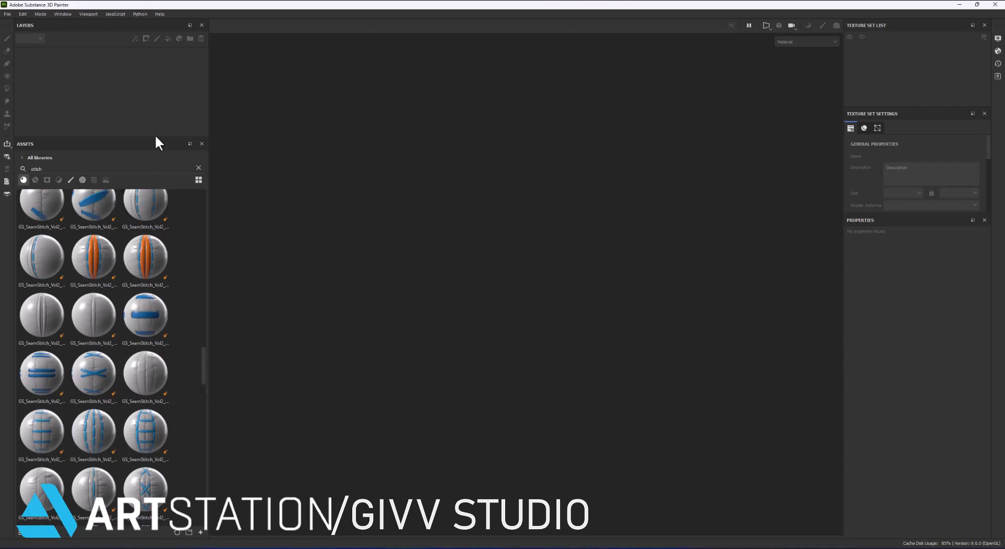
pyautogui.click(10, 17)
pyautogui.click(15, 26)
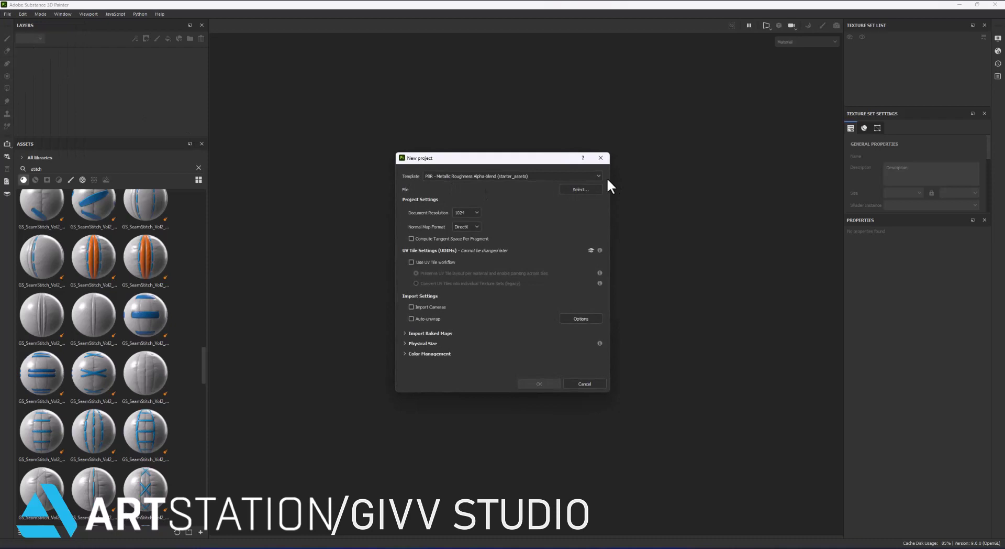
pyautogui.click(581, 189)
pyautogui.scroll(-5, 234, 321)
pyautogui.scroll(-5, 261, 340)
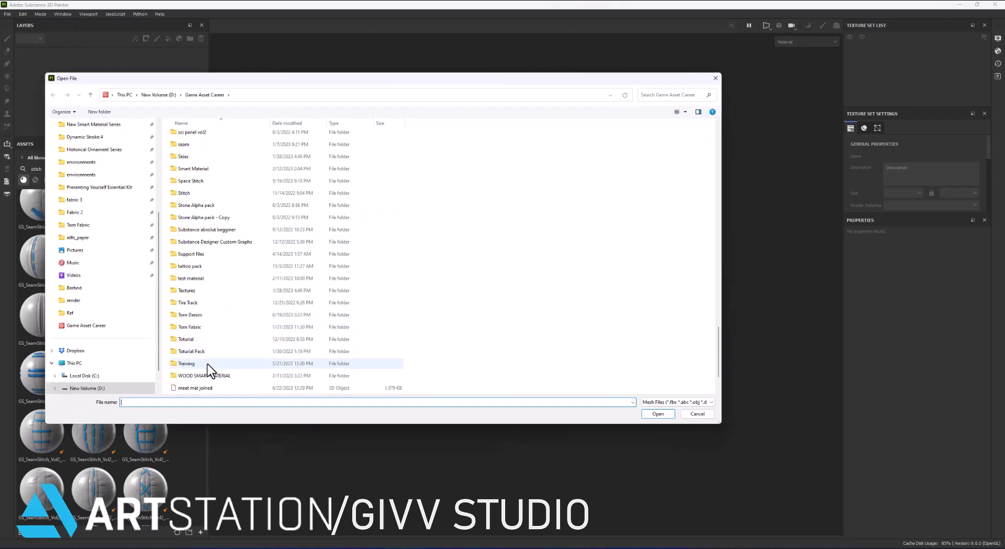
pyautogui.scroll(-2, 209, 385)
pyautogui.doubleClick(207, 377)
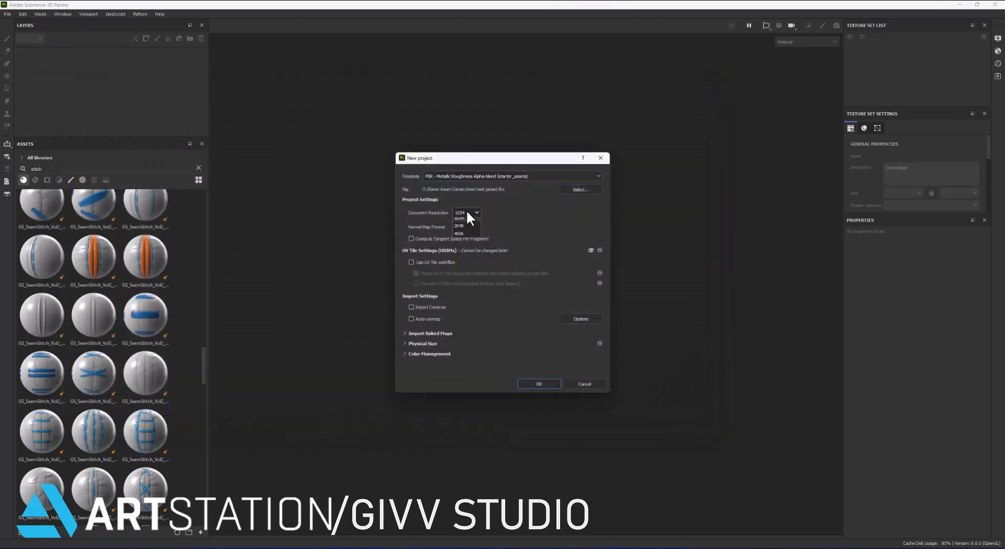
pyautogui.click(464, 258)
pyautogui.click(530, 386)
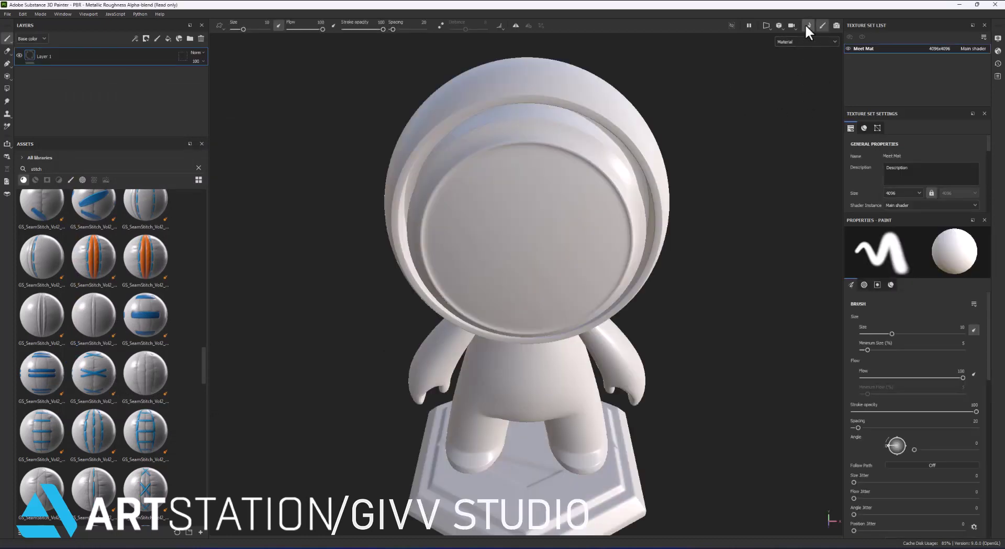
# Bake the mesh maps at a 4096 output size
pyautogui.click(807, 25)
pyautogui.click(167, 51)
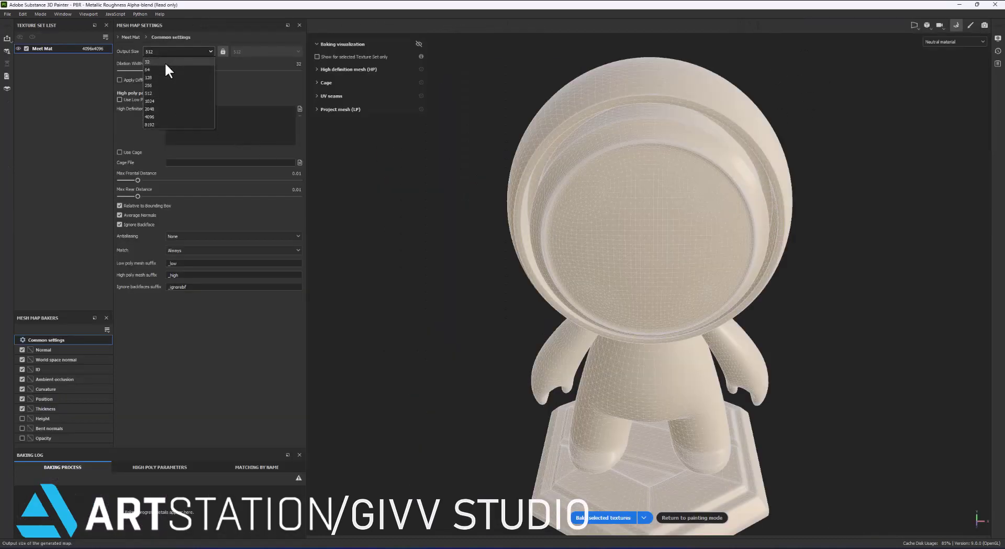
pyautogui.click(159, 117)
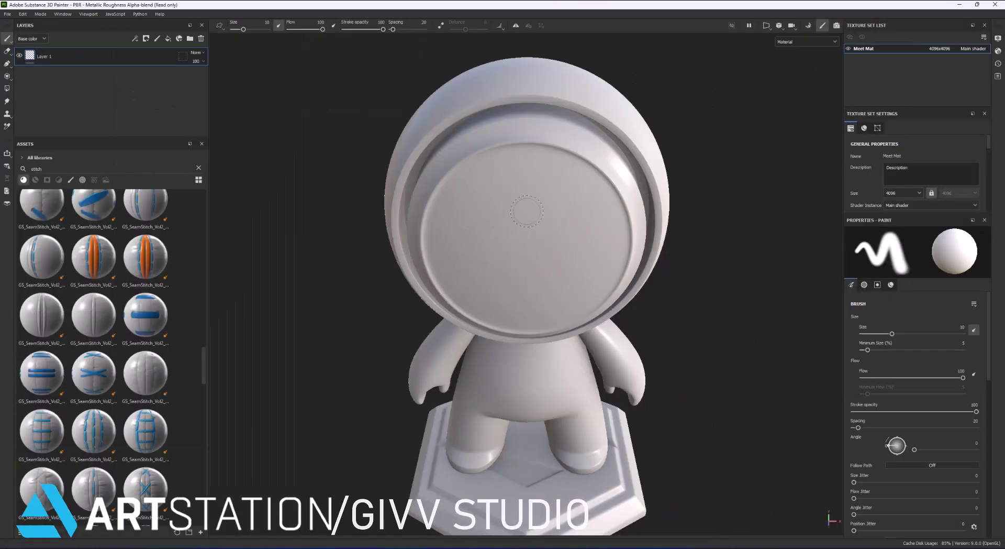
pyautogui.keyDown('alt'); pyautogui.moveTo(503, 178); pyautogui.dragTo(590, 175); pyautogui.keyUp('alt')
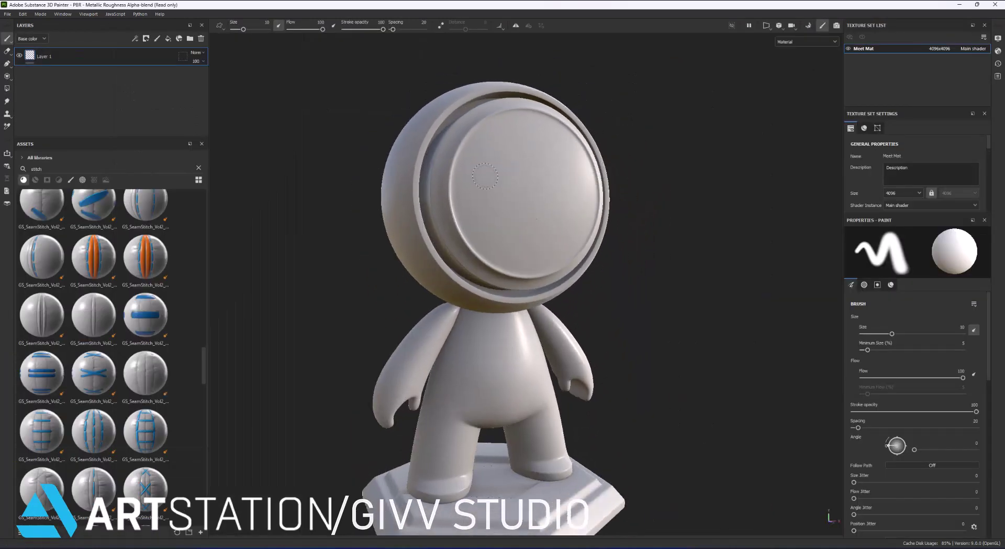
# On Layer 1, place path points around the face's left, bottom and right edges, undoing the last point
pyautogui.click(159, 53)
pyautogui.click(7, 63)
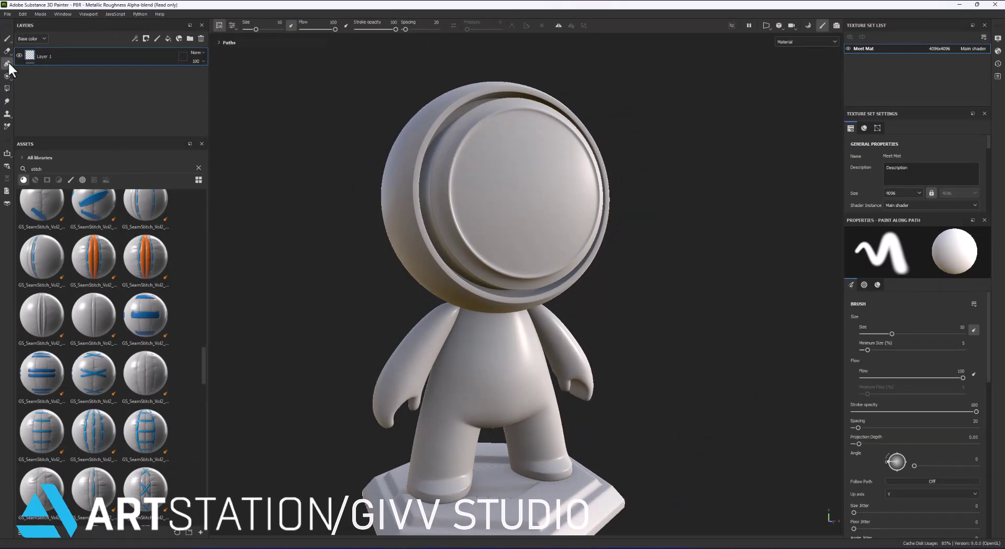
pyautogui.moveTo(697, 194)
pyautogui.keyDown('alt'); pyautogui.mouseDown()
pyautogui.moveTo(686, 179)
pyautogui.moveTo(530, 140)
pyautogui.mouseUp(); pyautogui.keyUp('alt')
pyautogui.click(498, 120)
pyautogui.click(449, 186)
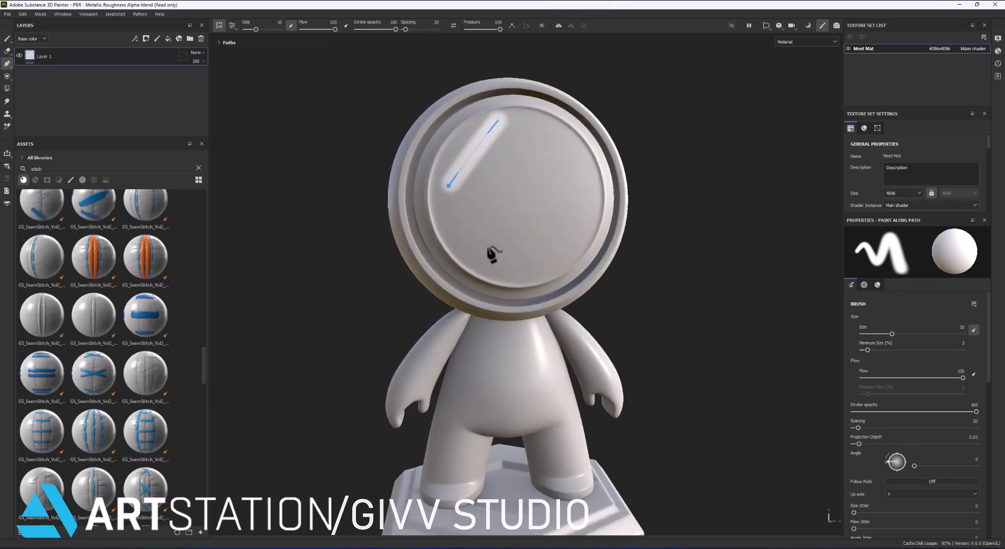
pyautogui.click(565, 240)
pyautogui.click(581, 174)
pyautogui.click(558, 135)
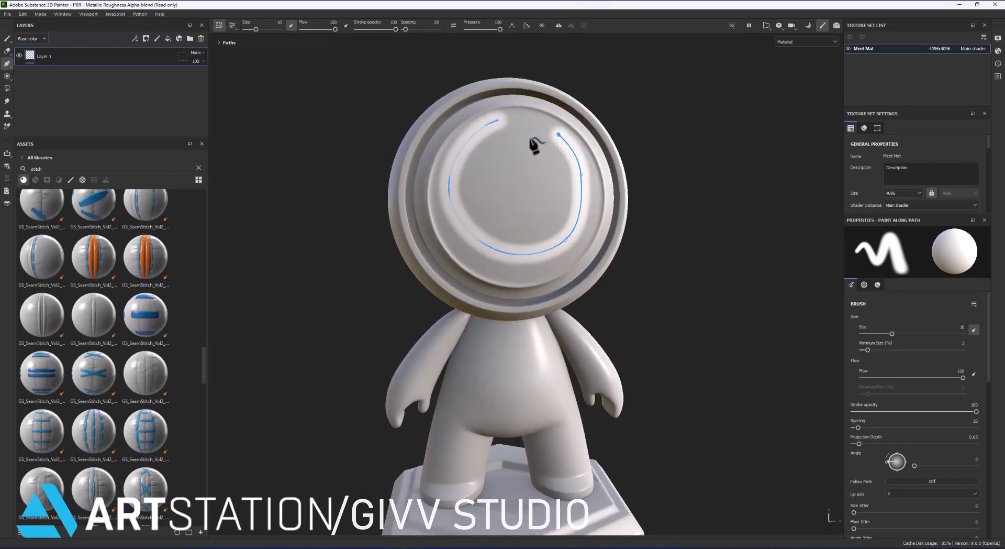
pyautogui.click(524, 140)
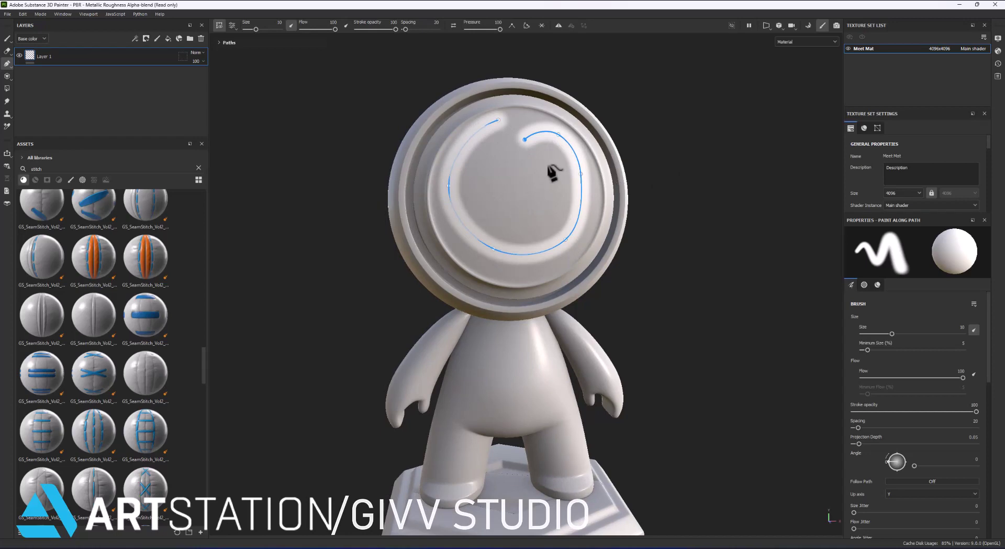
pyautogui.hotkey('ctrl', 'z')
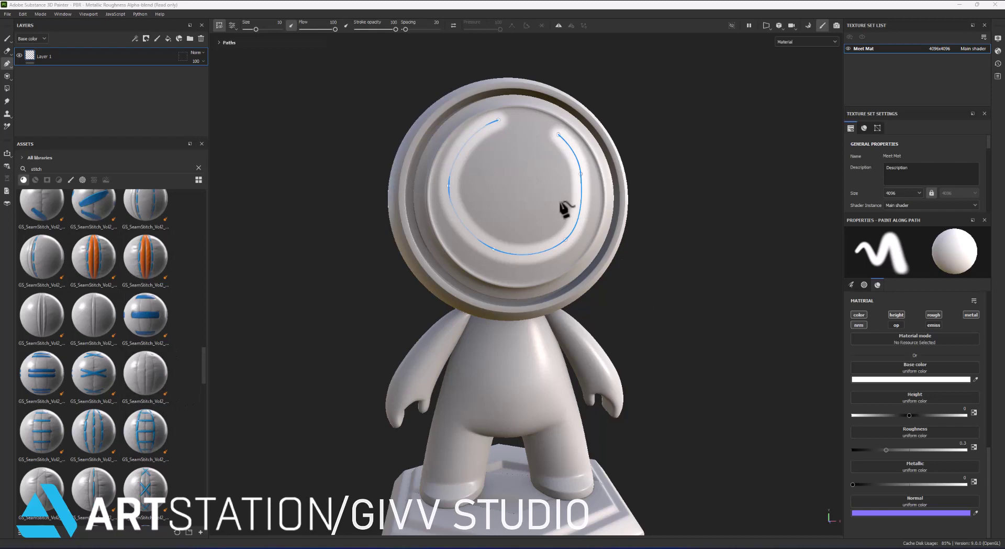
# Assign the blue GS_SeamStitch material to the path stroke
pyautogui.moveTo(146, 319); pyautogui.dragTo(390, 354)
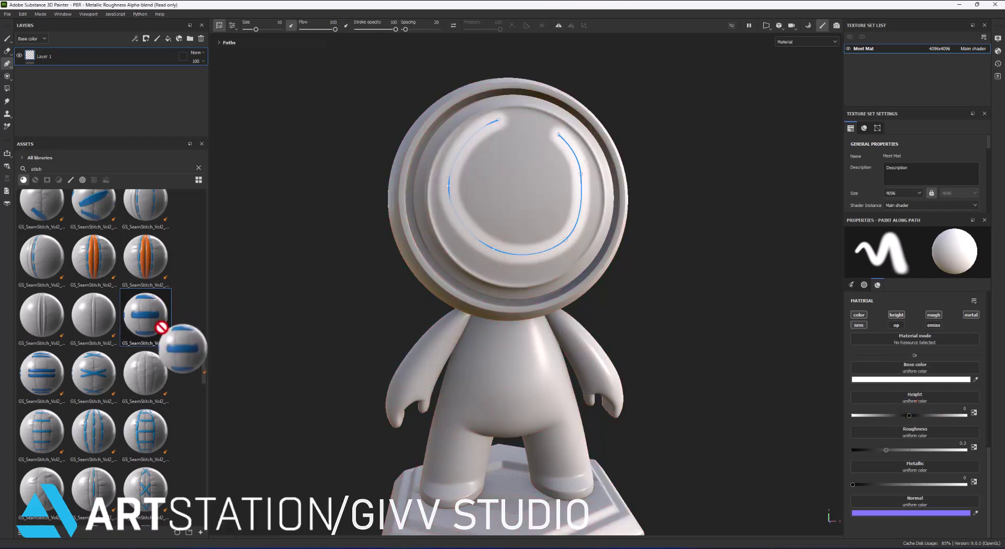
pyautogui.moveTo(385, 346); pyautogui.dragTo(920, 341)
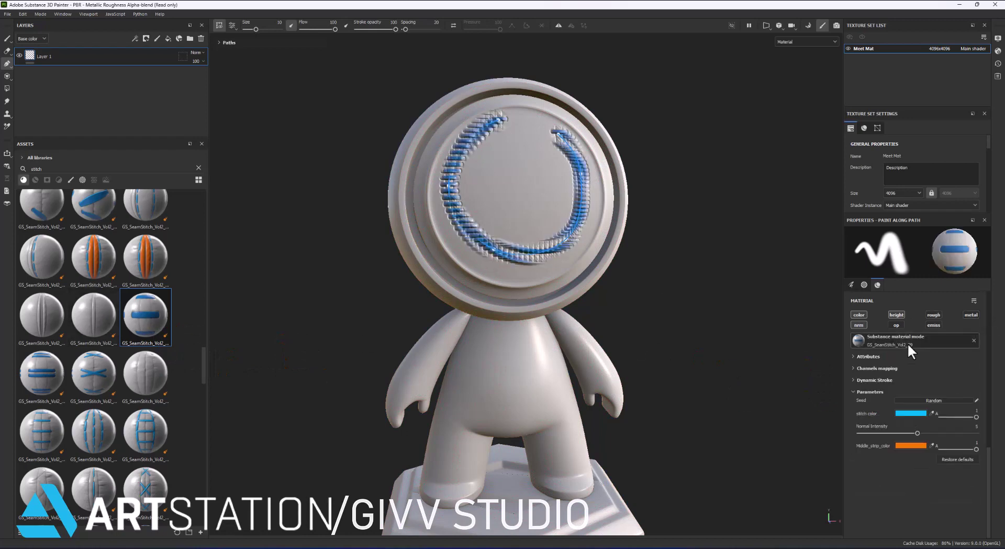
pyautogui.keyDown('alt'); pyautogui.moveTo(683, 267); pyautogui.dragTo(622, 163); pyautogui.keyUp('alt')
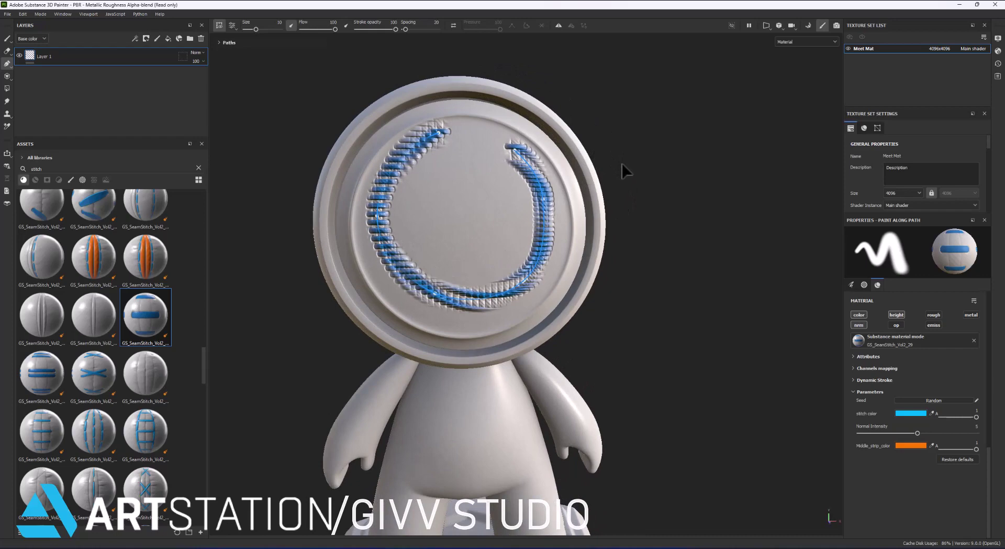
pyautogui.keyDown('alt'); pyautogui.moveTo(622, 164); pyautogui.dragTo(602, 166, button='right'); pyautogui.keyUp('alt')
pyautogui.moveTo(602, 166)
pyautogui.keyDown('alt'); pyautogui.mouseDown()
pyautogui.moveTo(680, 168)
pyautogui.moveTo(650, 186)
pyautogui.moveTo(628, 179)
pyautogui.moveTo(648, 193)
pyautogui.mouseUp(); pyautogui.keyUp('alt')
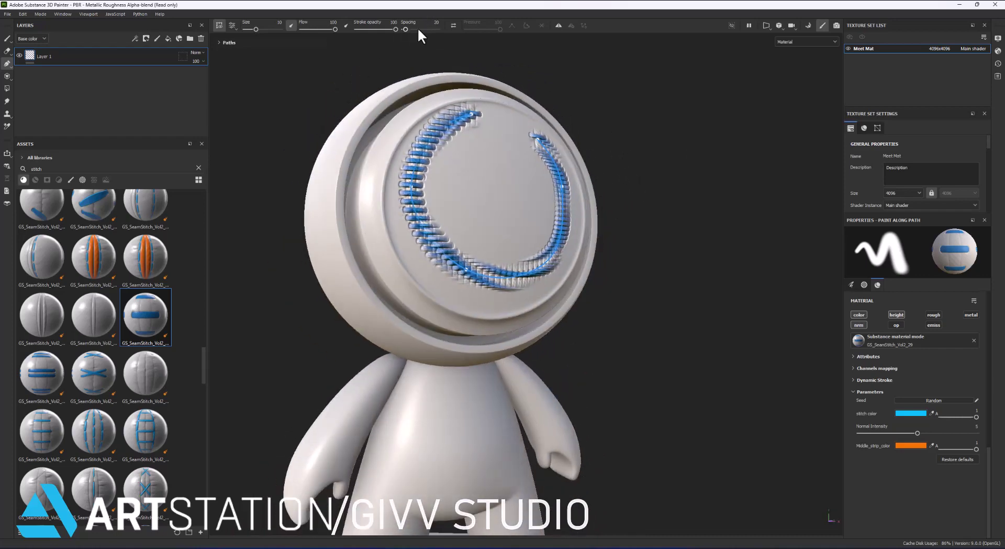
# Tighten the stitch spacing from 20 to 5
pyautogui.moveTo(417, 30); pyautogui.dragTo(403, 30)
pyautogui.scroll(2, 926, 321)
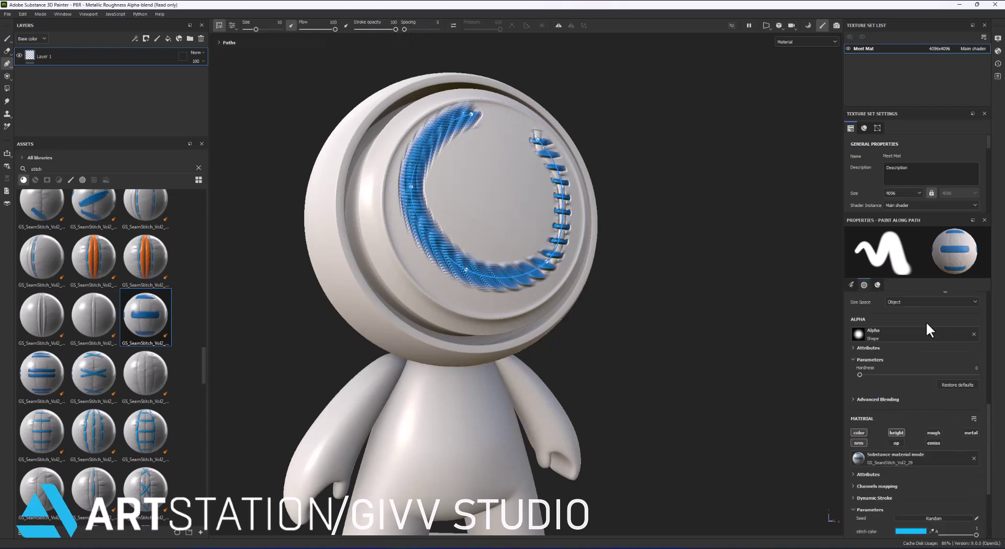
pyautogui.scroll(3, 931, 370)
pyautogui.scroll(2, 932, 370)
pyautogui.scroll(2, 932, 370)
pyautogui.scroll(-2, 933, 371)
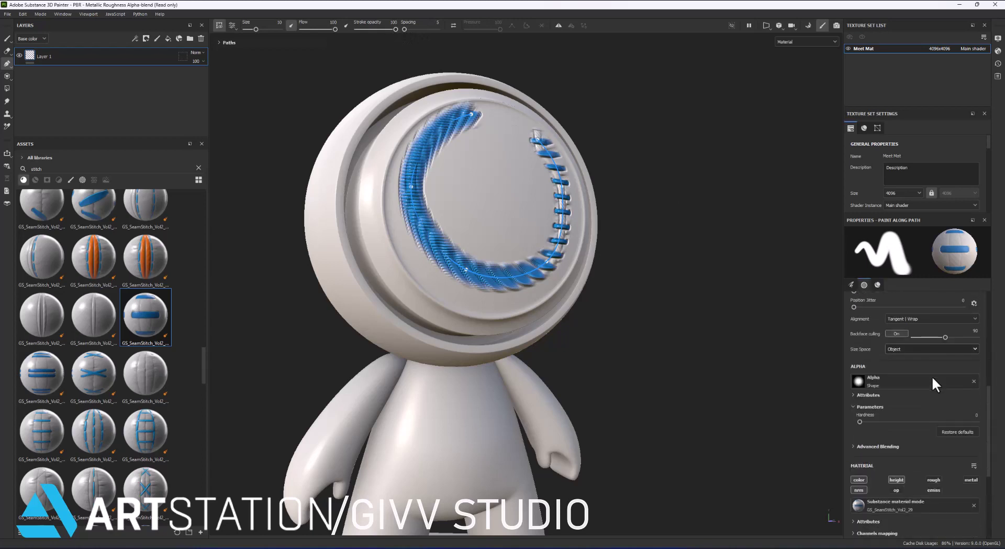
pyautogui.scroll(2, 898, 445)
pyautogui.scroll(1, 901, 442)
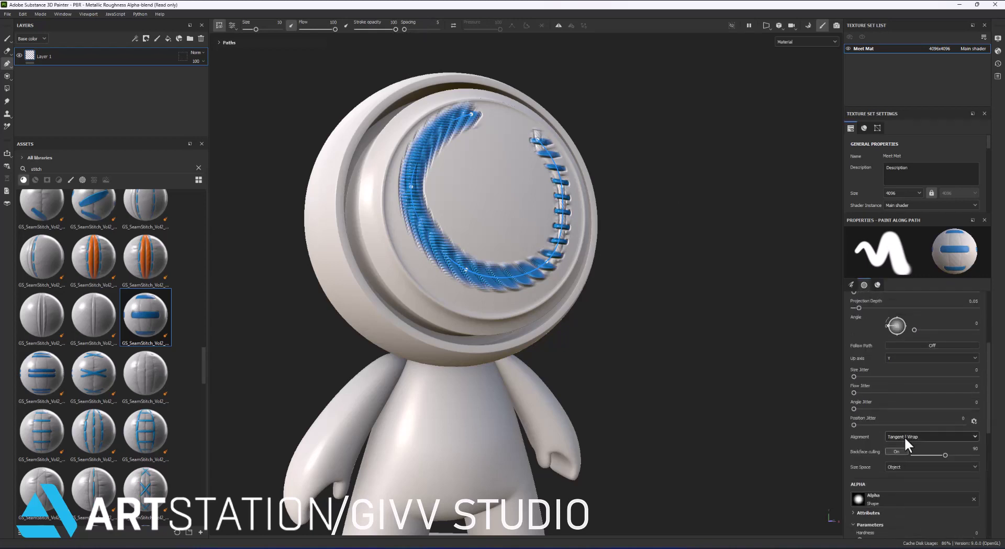
pyautogui.scroll(1, 904, 439)
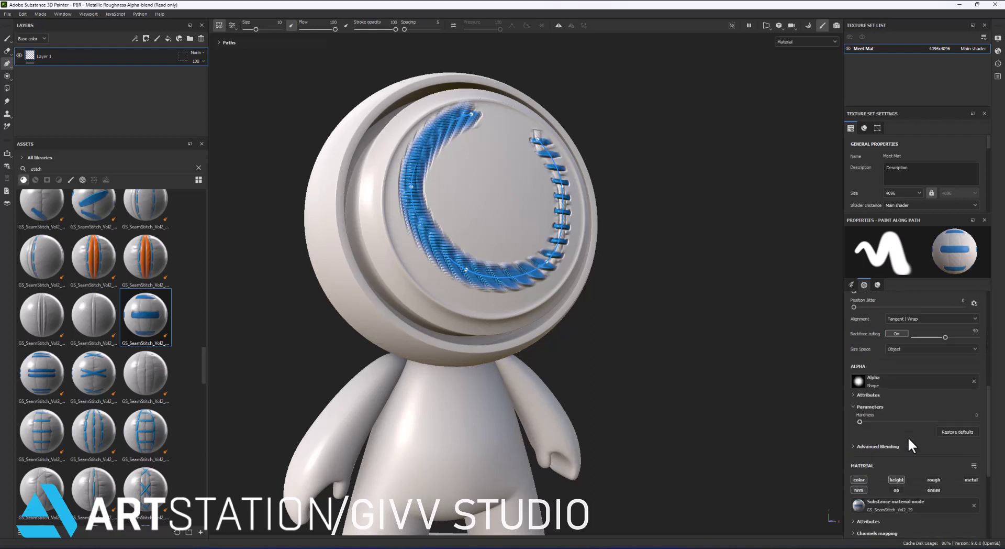
pyautogui.scroll(-1, 908, 440)
pyautogui.scroll(2, 910, 436)
pyautogui.scroll(1, 912, 435)
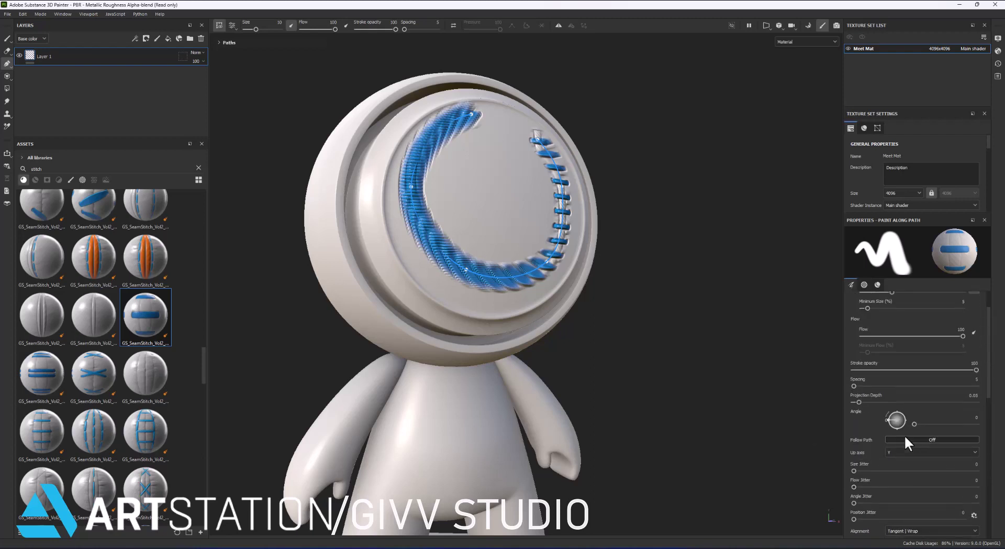
# Turn Follow Path on and reshape path points along the ring's bottom and right side
pyautogui.click(941, 437)
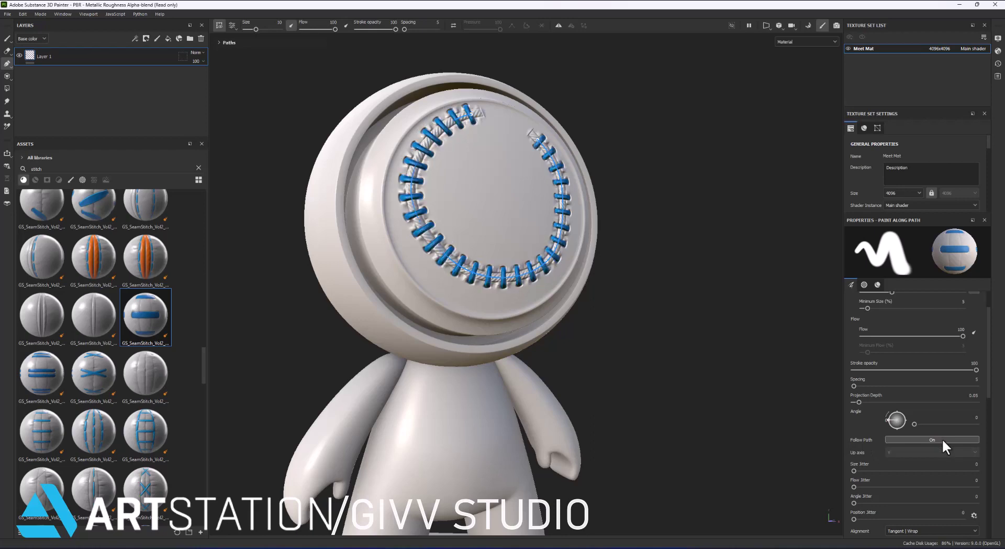
pyautogui.keyDown('alt'); pyautogui.moveTo(641, 283); pyautogui.dragTo(595, 296); pyautogui.keyUp('alt')
pyautogui.keyDown('shift'); pyautogui.moveTo(596, 296); pyautogui.dragTo(560, 293, button='right'); pyautogui.keyUp('shift')
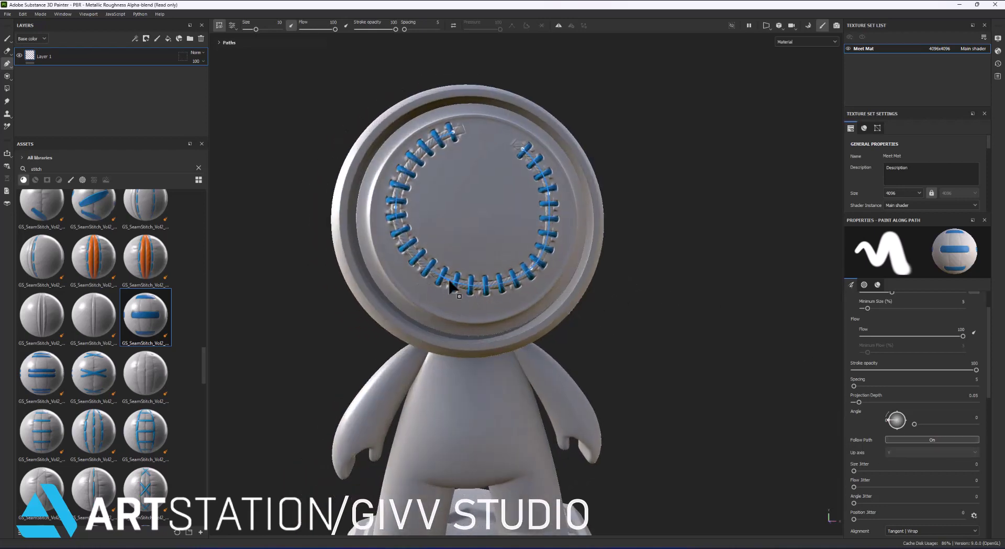
pyautogui.moveTo(422, 287)
pyautogui.mouseDown()
pyautogui.moveTo(457, 286)
pyautogui.moveTo(460, 275)
pyautogui.moveTo(438, 292)
pyautogui.mouseUp()
pyautogui.moveTo(550, 250); pyautogui.dragTo(542, 279)
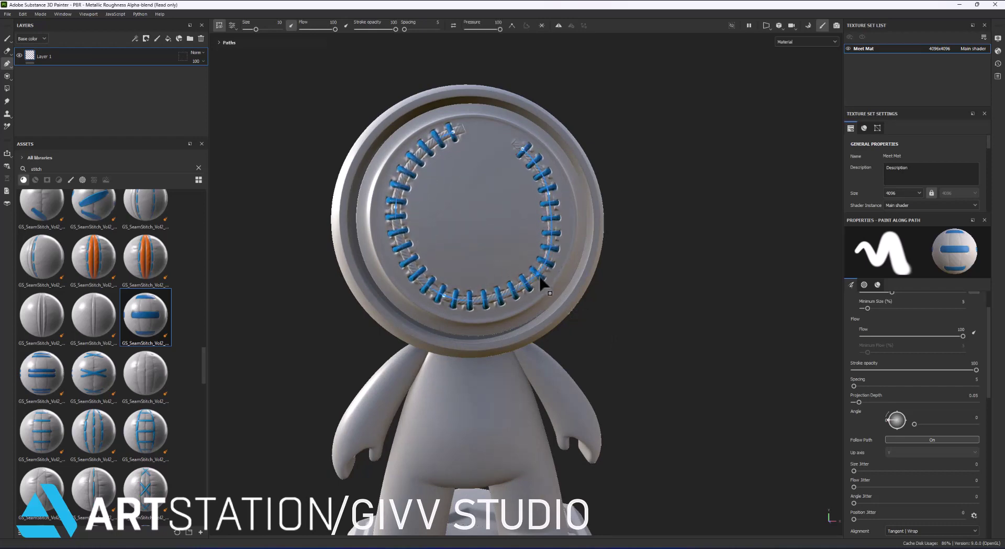
pyautogui.moveTo(525, 153); pyautogui.dragTo(559, 201)
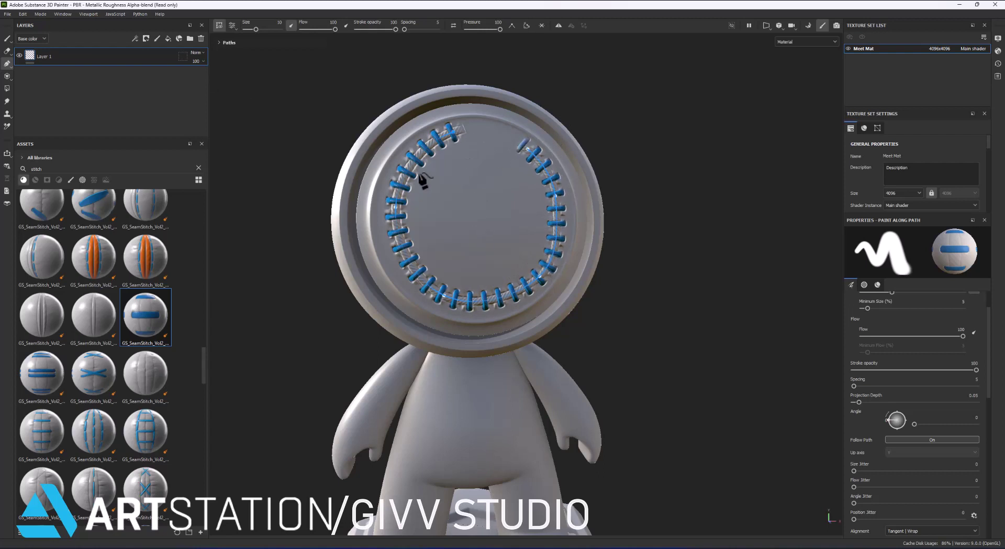
pyautogui.moveTo(484, 224)
pyautogui.keyDown('alt'); pyautogui.mouseDown()
pyautogui.moveTo(514, 219)
pyautogui.moveTo(478, 219)
pyautogui.mouseUp(); pyautogui.keyUp('alt')
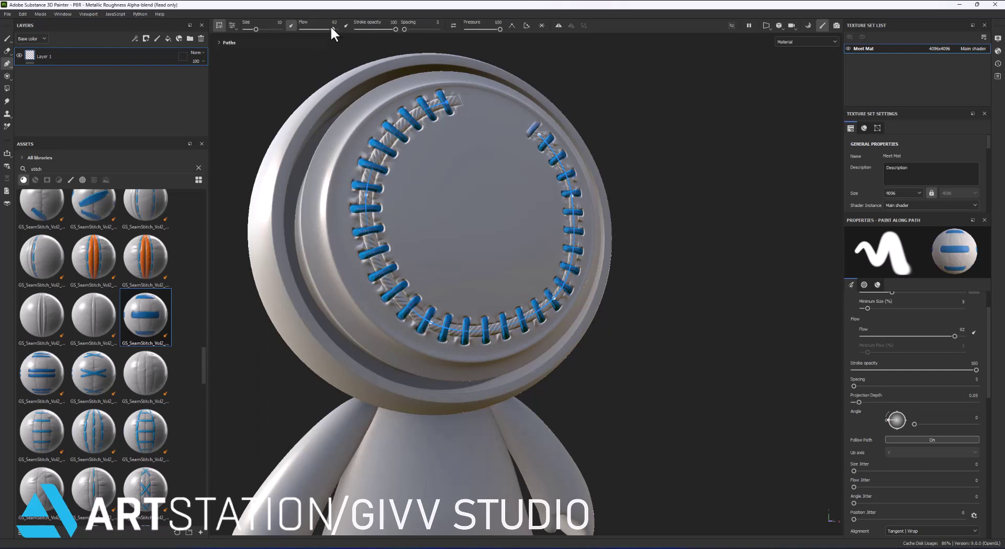
# Lower the stitch flow to 50
pyautogui.moveTo(331, 26)
pyautogui.mouseDown()
pyautogui.moveTo(310, 23)
pyautogui.moveTo(320, 28)
pyautogui.mouseUp()
pyautogui.write('50')
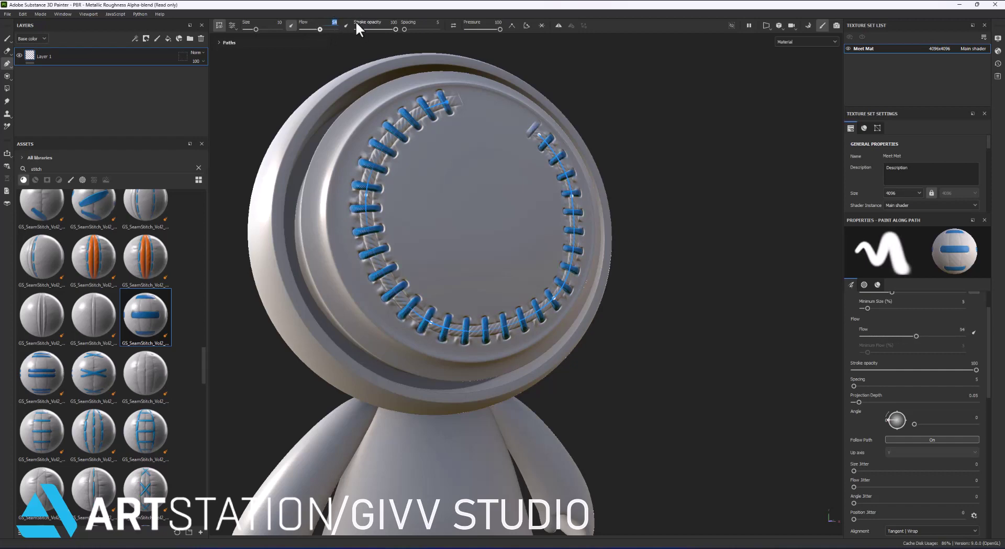
pyautogui.press('Return')
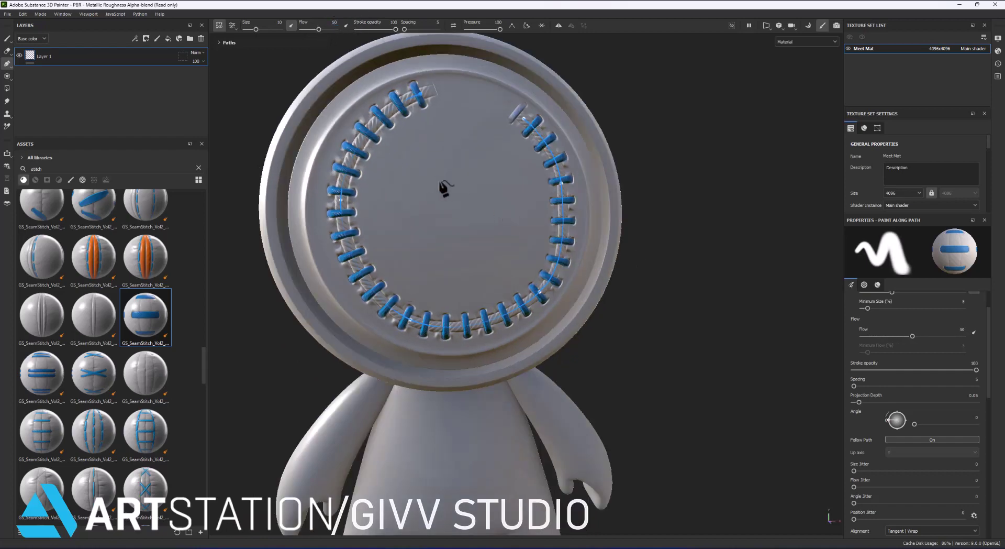
pyautogui.scroll(-5, 909, 407)
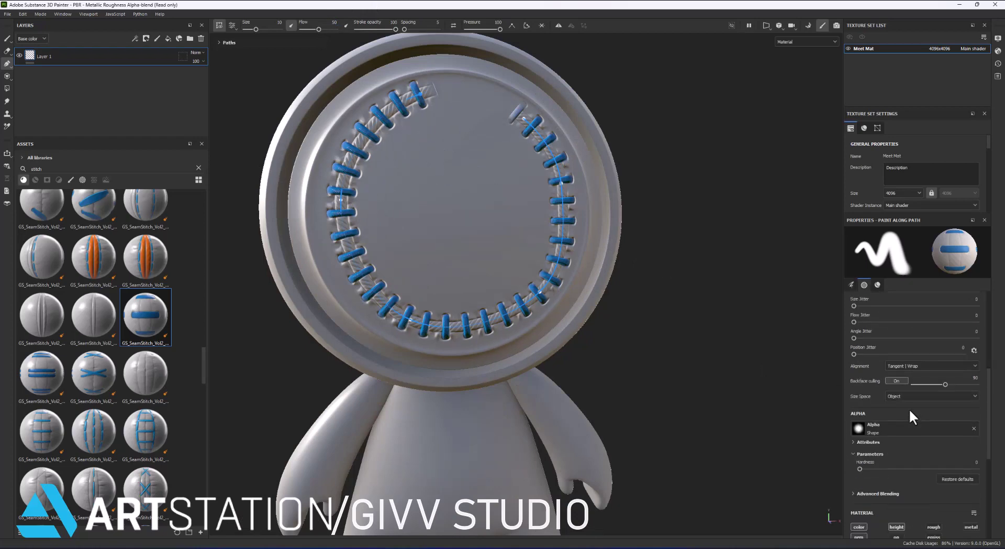
pyautogui.scroll(-5, 918, 417)
# Change the stitch colour to a near-black grey in the colour picker
pyautogui.click(912, 412)
pyautogui.moveTo(853, 431); pyautogui.dragTo(777, 449)
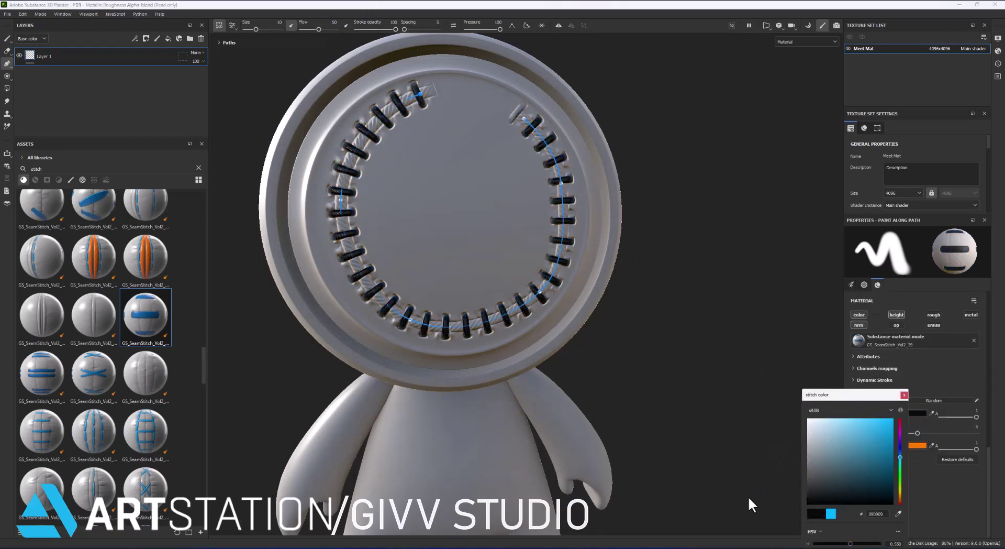
pyautogui.moveTo(766, 454); pyautogui.dragTo(749, 482)
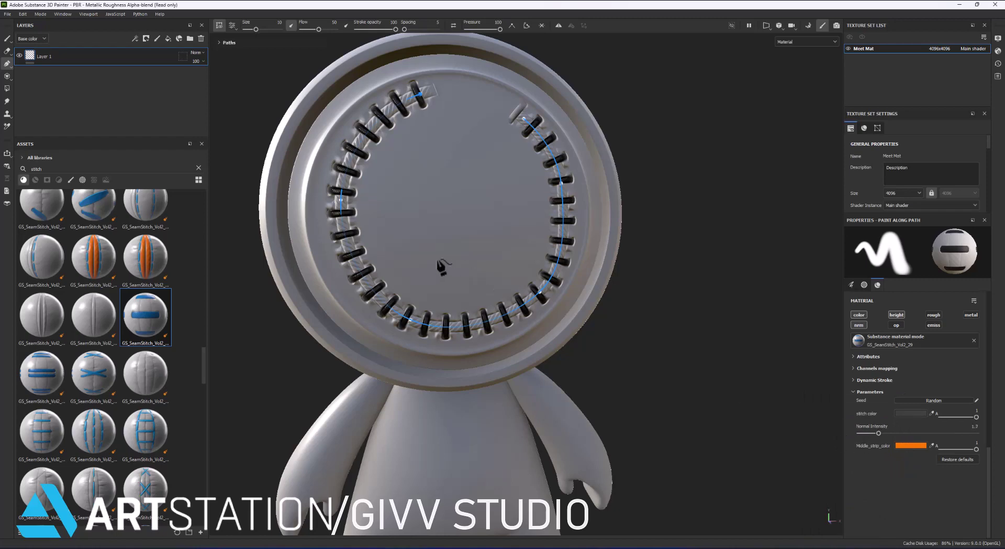
pyautogui.moveTo(437, 269)
pyautogui.keyDown('alt'); pyautogui.mouseDown()
pyautogui.moveTo(487, 231)
pyautogui.moveTo(465, 225)
pyautogui.moveTo(547, 243)
pyautogui.mouseUp(); pyautogui.keyUp('alt')
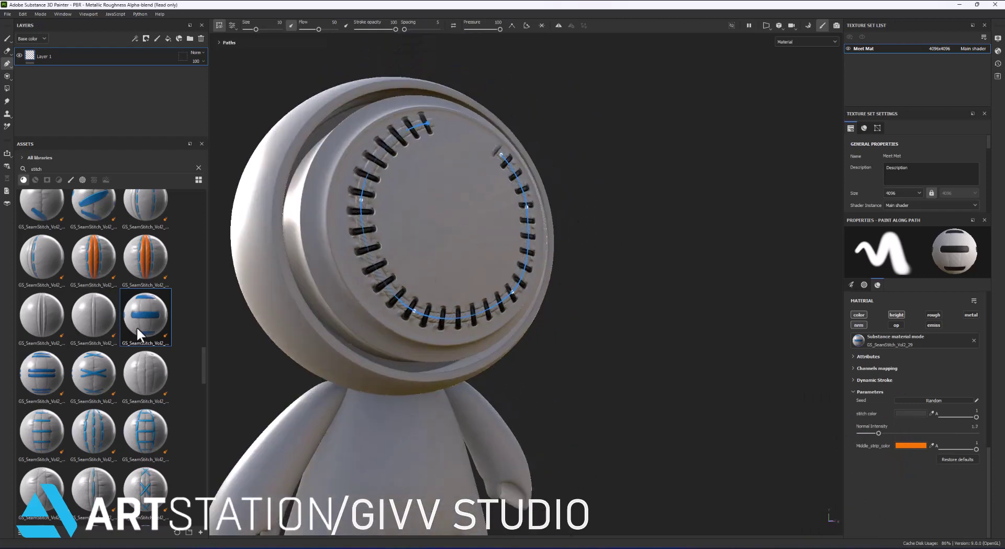
# Replace the stitch material with the GS_SeamStitch_16 criss-cross stitch
pyautogui.scroll(-2, 104, 404)
pyautogui.scroll(-2, 109, 411)
pyautogui.scroll(5, 109, 410)
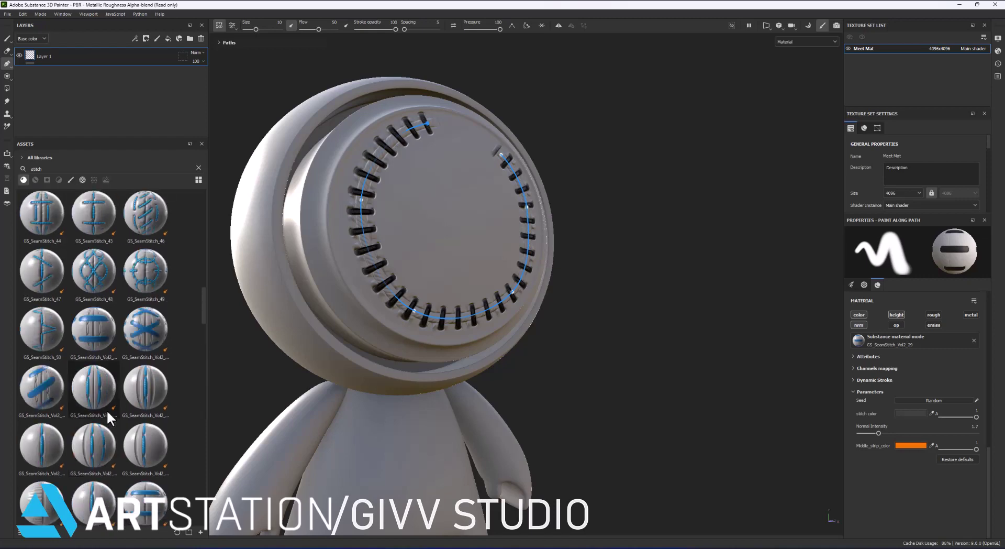
pyautogui.scroll(5, 105, 410)
pyautogui.scroll(5, 105, 406)
pyautogui.moveTo(145, 328)
pyautogui.mouseDown()
pyautogui.moveTo(211, 361)
pyautogui.moveTo(859, 340)
pyautogui.mouseUp()
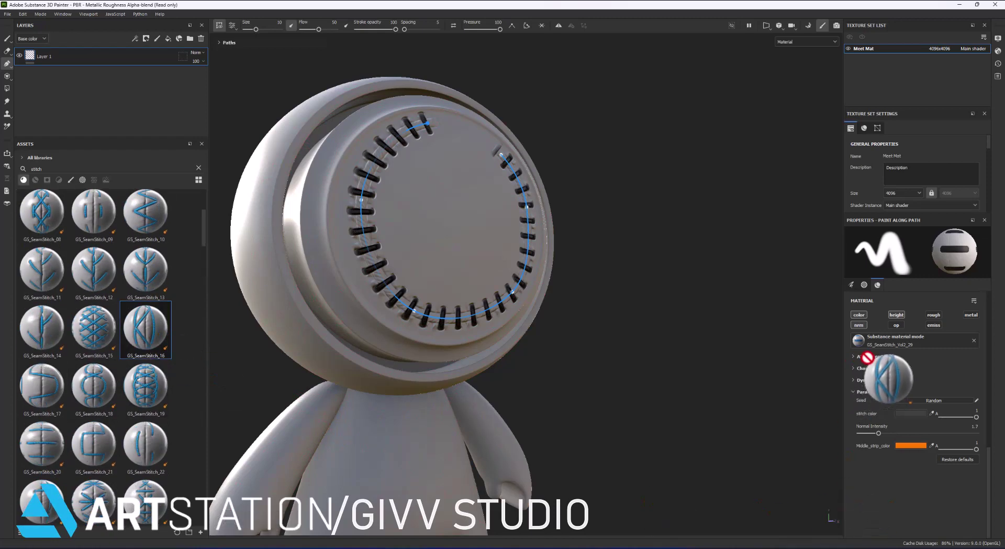
pyautogui.keyDown('alt'); pyautogui.moveTo(566, 191); pyautogui.dragTo(539, 168); pyautogui.keyUp('alt')
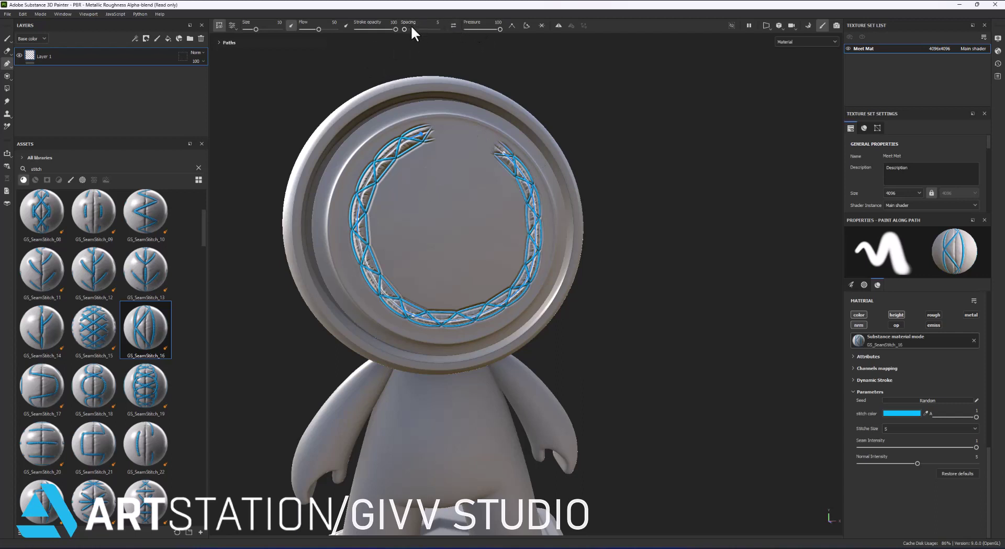
# Set brush size to 5 and extend the path up the right side
pyautogui.moveTo(255, 28); pyautogui.dragTo(253, 29)
pyautogui.scroll(2, 523, 295)
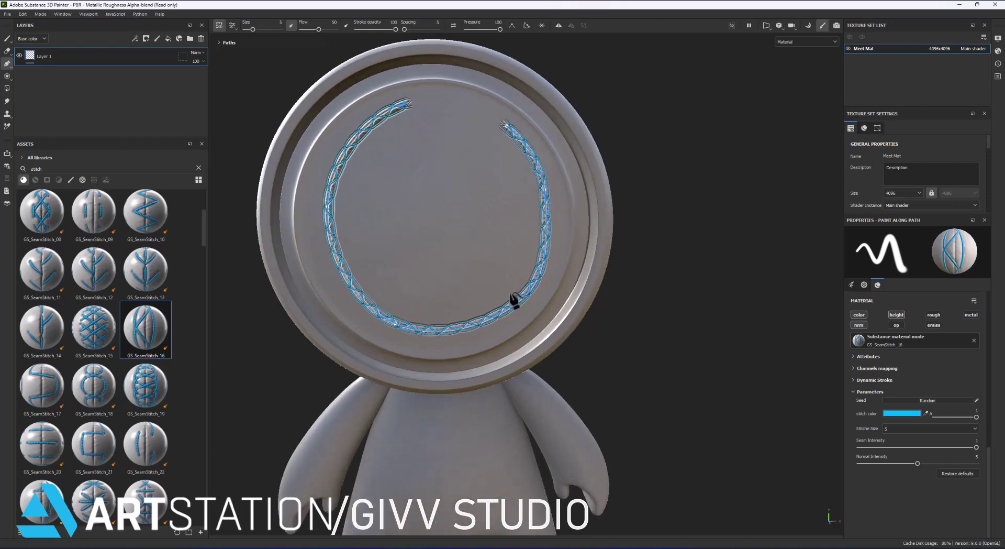
pyautogui.moveTo(488, 265)
pyautogui.mouseDown()
pyautogui.moveTo(463, 136)
pyautogui.moveTo(466, 283)
pyautogui.mouseUp()
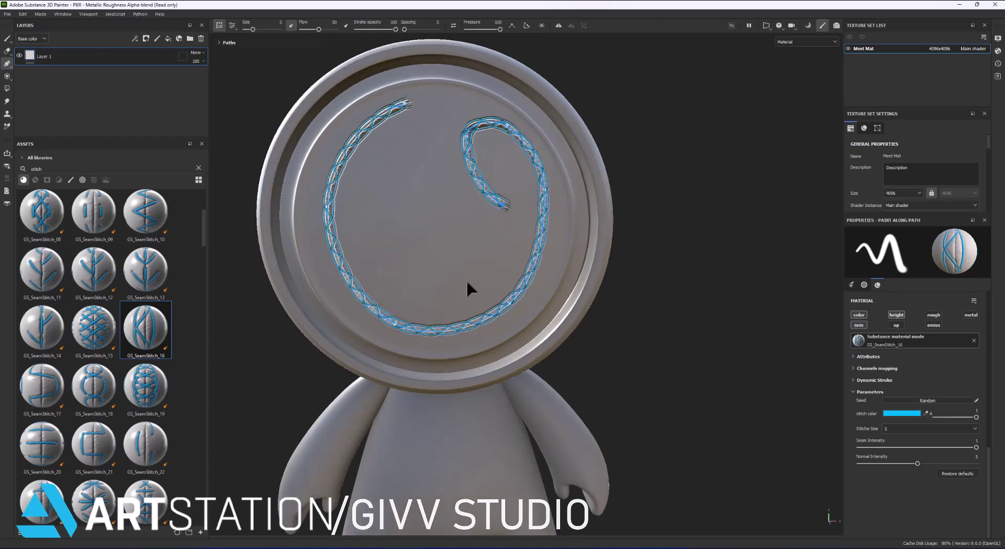
# Curl the path's inner end inward, raise seam intensity and set normal intensity to 4.5
pyautogui.click(408, 176)
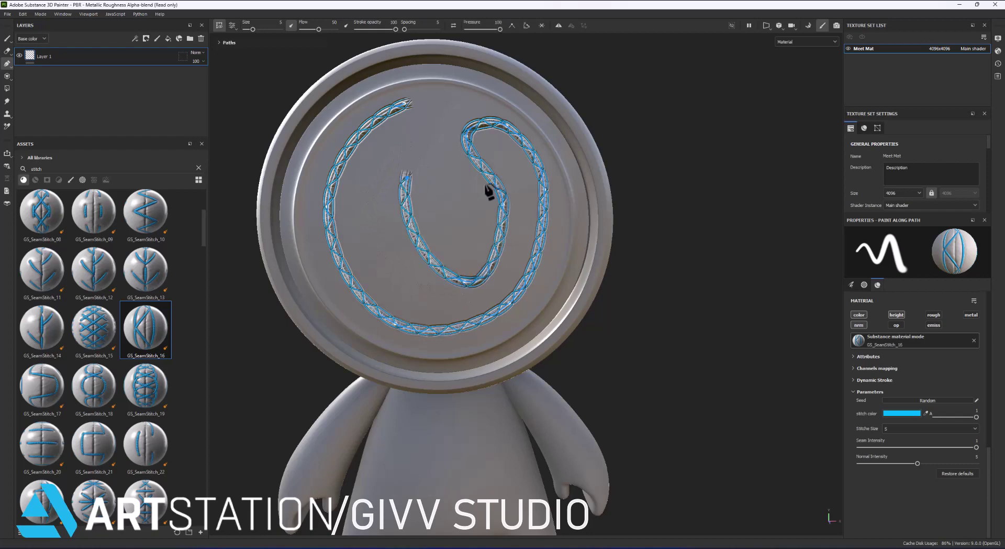
pyautogui.keyDown('alt'); pyautogui.moveTo(489, 189); pyautogui.dragTo(516, 201); pyautogui.keyUp('alt')
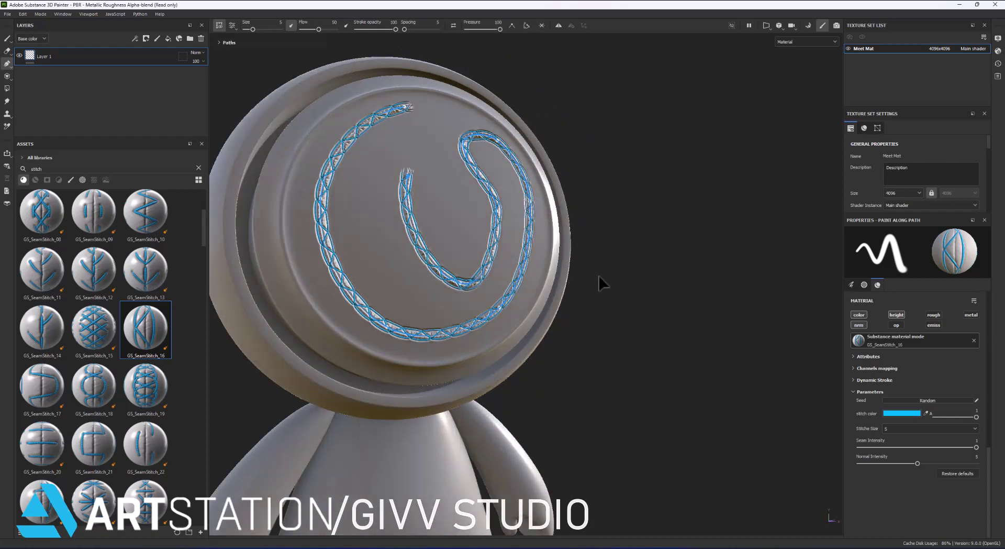
pyautogui.keyDown('alt'); pyautogui.moveTo(602, 282); pyautogui.dragTo(617, 277); pyautogui.keyUp('alt')
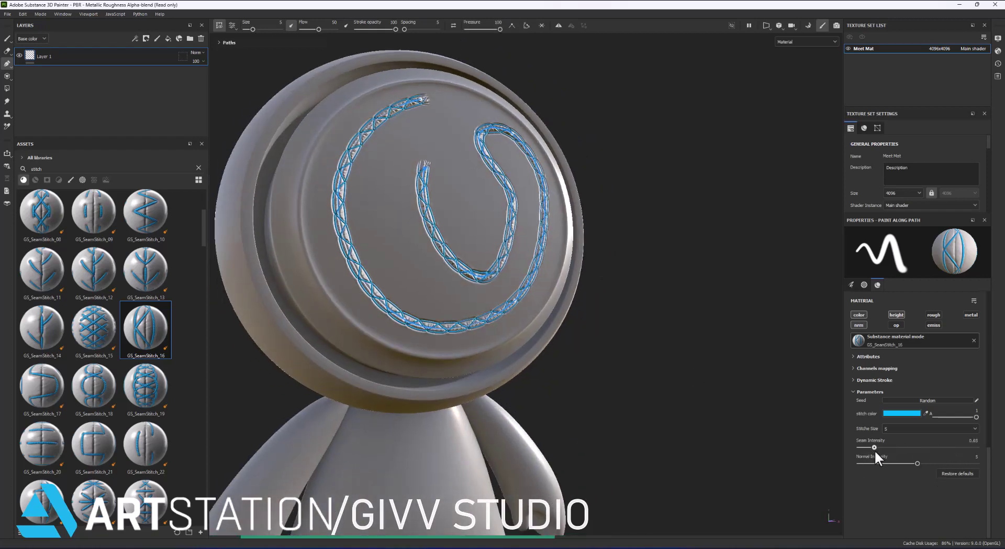
pyautogui.moveTo(885, 447)
pyautogui.mouseDown()
pyautogui.moveTo(974, 448)
pyautogui.moveTo(926, 454)
pyautogui.mouseUp()
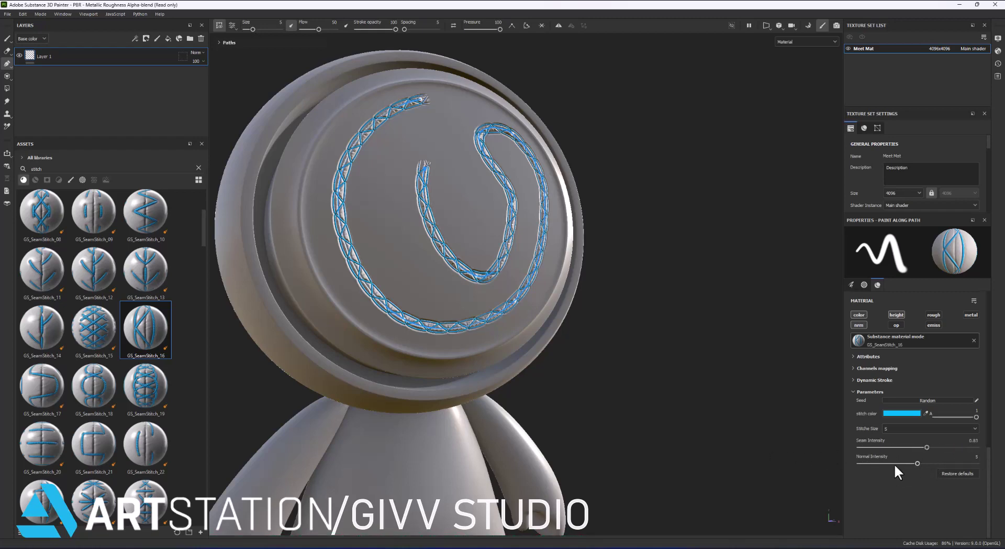
pyautogui.moveTo(917, 463); pyautogui.dragTo(912, 463)
# Change the criss-cross thread colour to dark grey
pyautogui.click(902, 413)
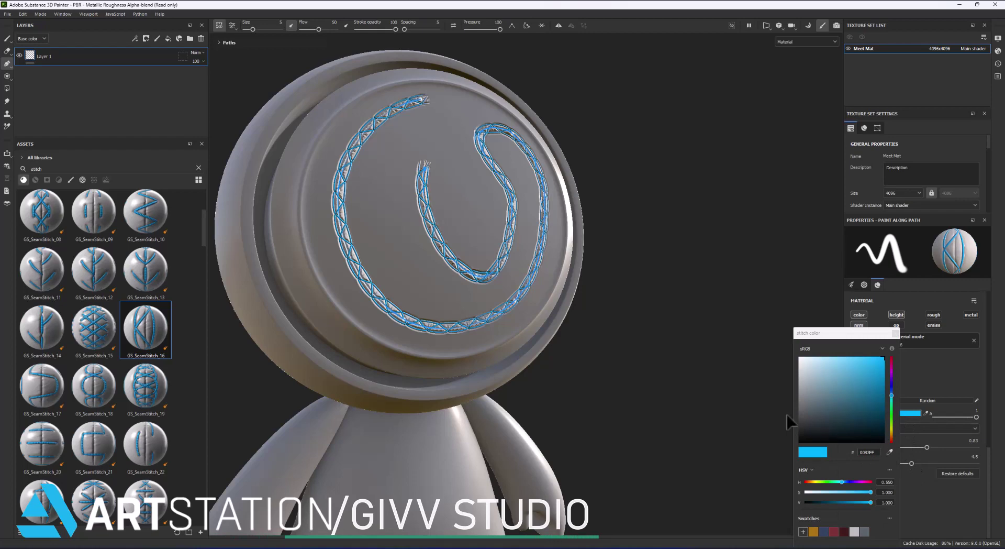
pyautogui.click(850, 383)
pyautogui.moveTo(836, 387); pyautogui.dragTo(793, 423)
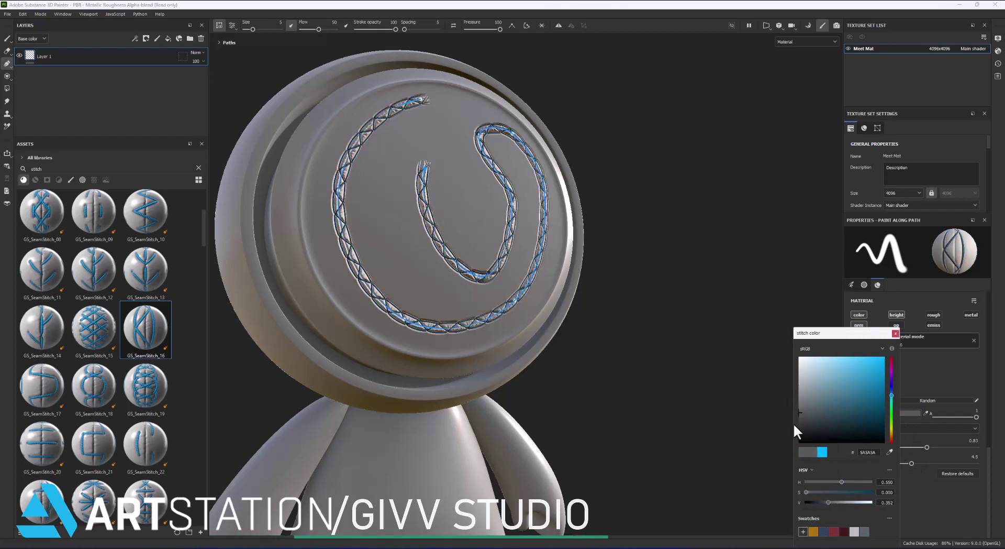
pyautogui.click(904, 328)
pyautogui.moveTo(763, 360)
pyautogui.keyDown('alt'); pyautogui.mouseDown()
pyautogui.moveTo(526, 272)
pyautogui.moveTo(545, 328)
pyautogui.moveTo(520, 327)
pyautogui.moveTo(593, 283)
pyautogui.mouseUp(); pyautogui.keyUp('alt')
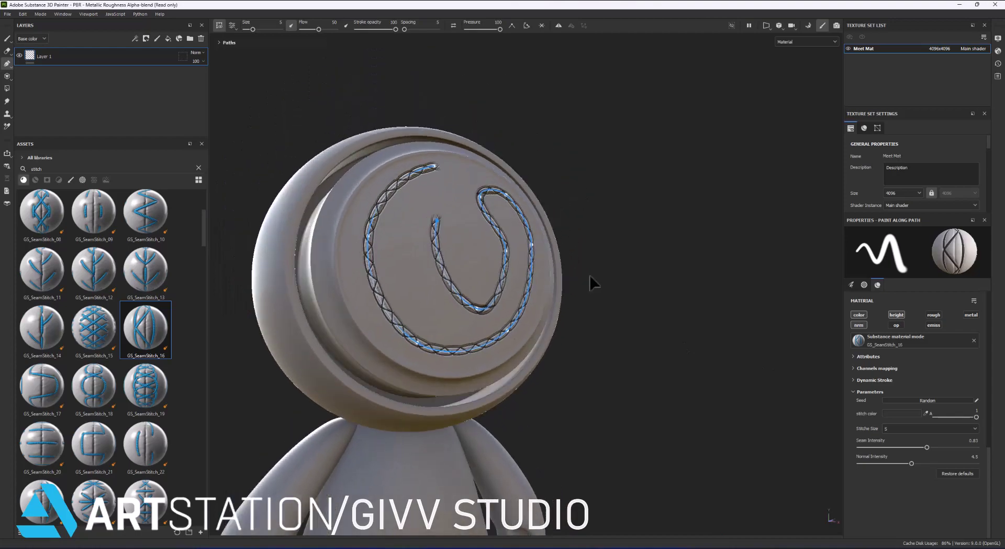